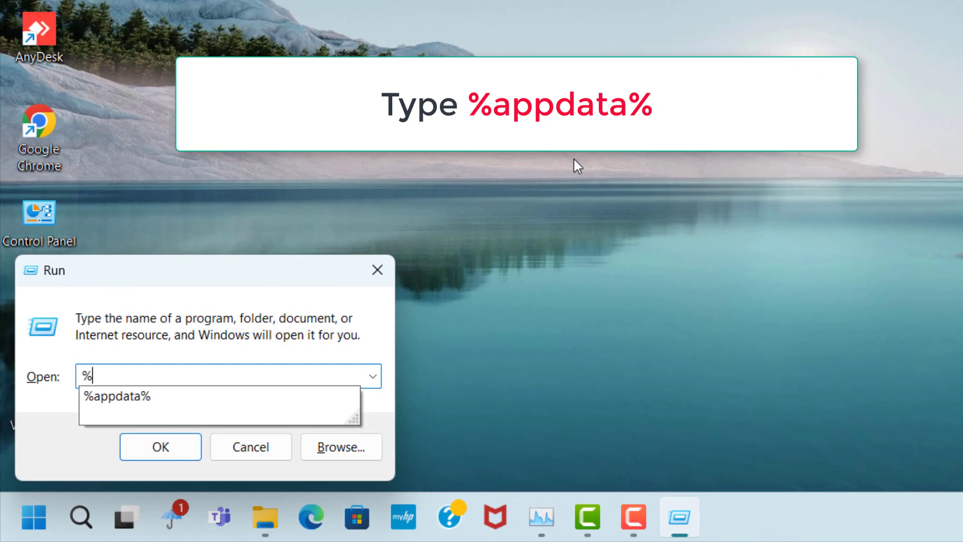
Step: Run %appdata% to open the Roaming folder in File Explorer and go up to its parent AppData folder
type("data%")
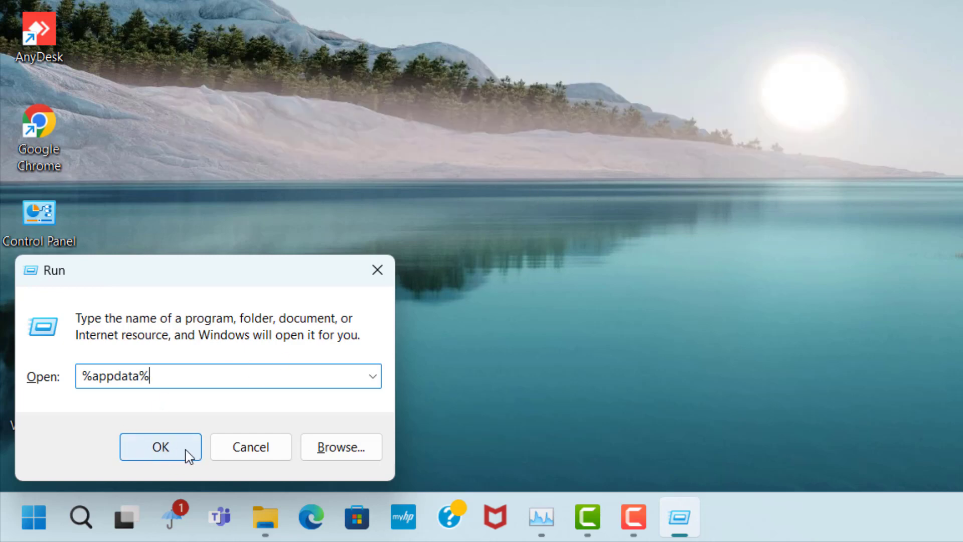
left_click(186, 448)
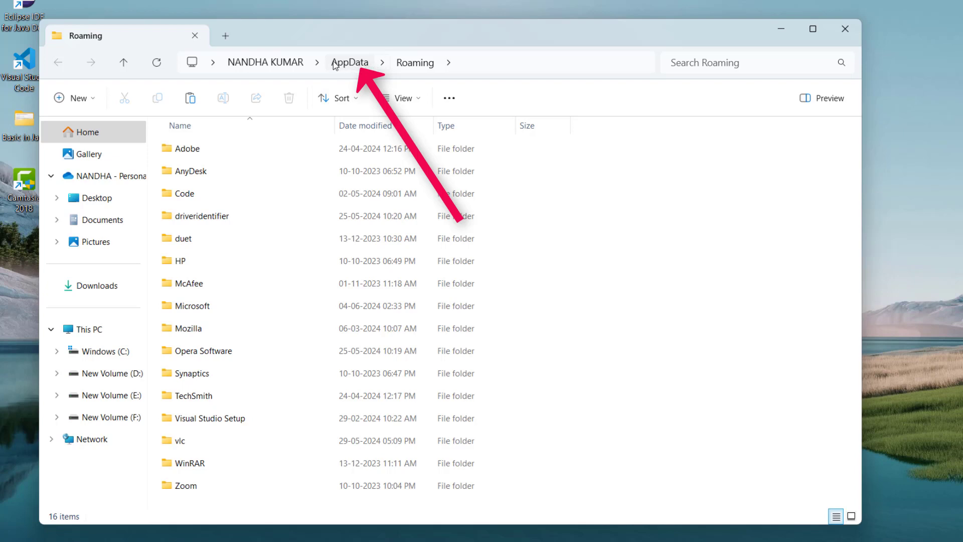
left_click(360, 66)
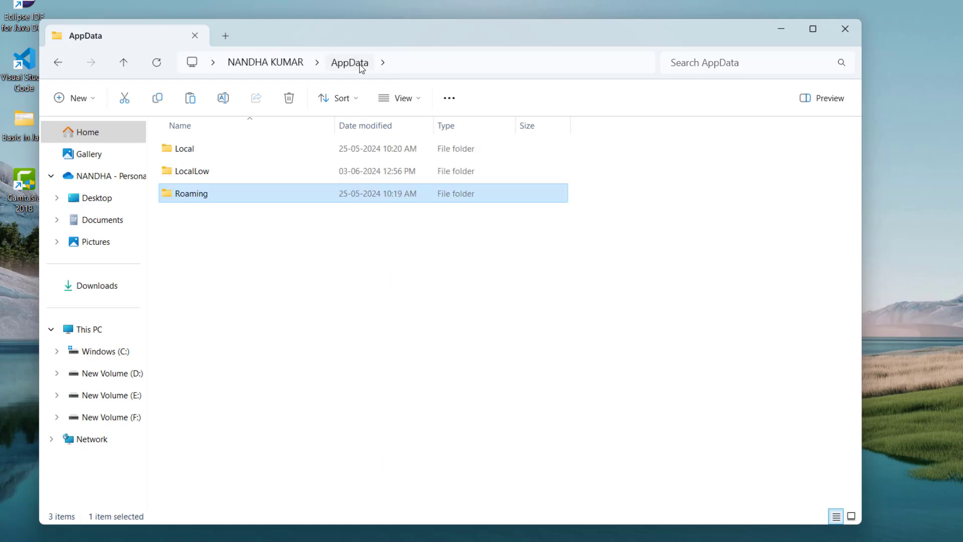
Step: Open the Temp folder inside Local and delete all of its contents
left_click(248, 148)
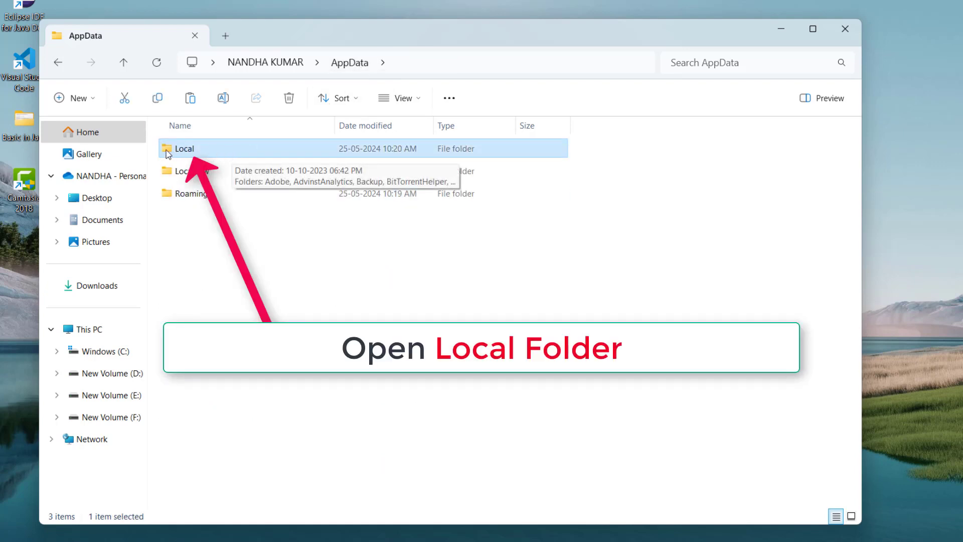
double_click(238, 150)
scroll(237, 197, "down", 5)
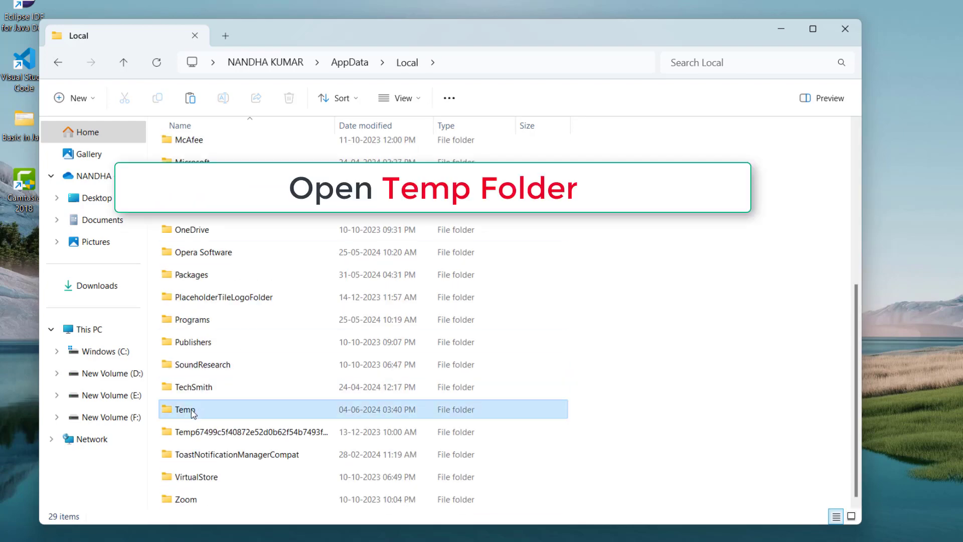
left_click(192, 411)
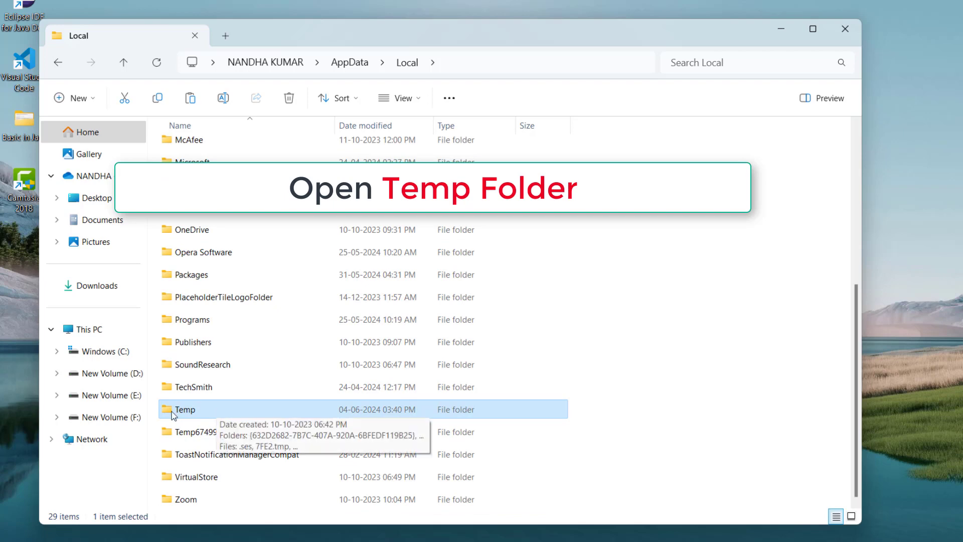
double_click(209, 415)
key("ctrl+a")
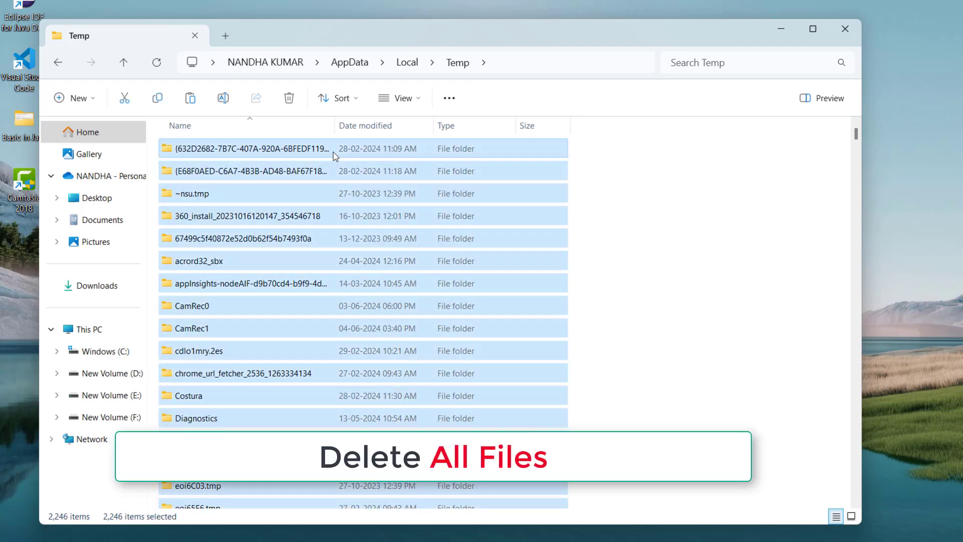
right_click(333, 152)
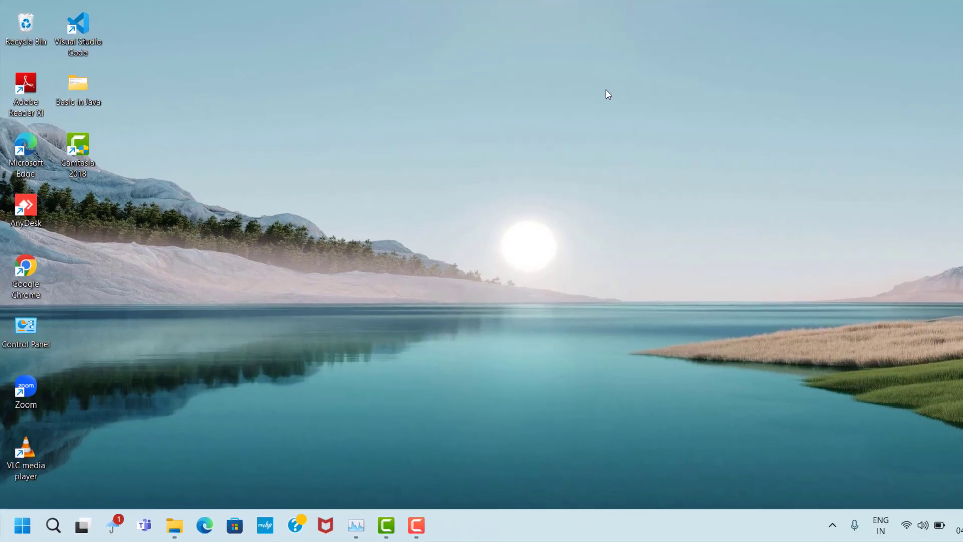
Step: Open the Windows Temp folder by running the temp command
key("super+r")
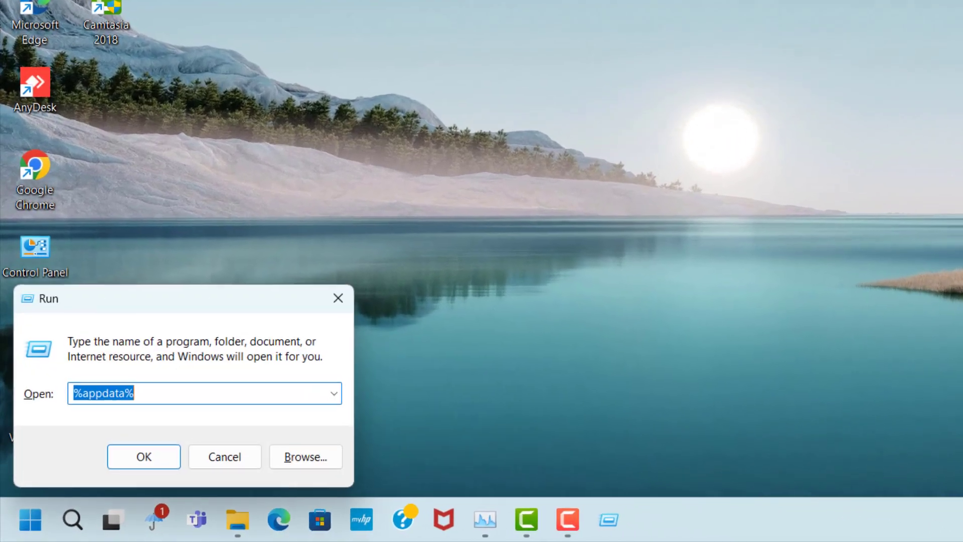
type("temp")
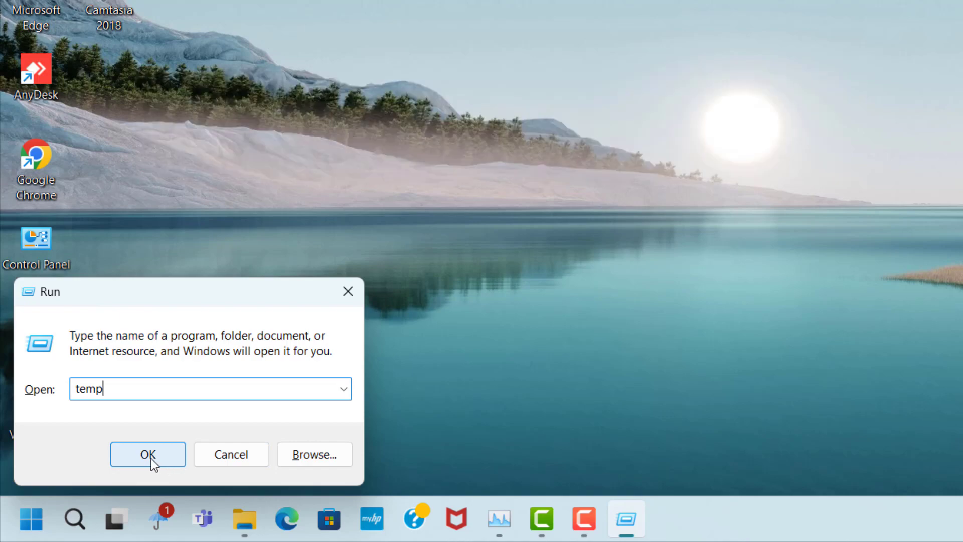
left_click(151, 458)
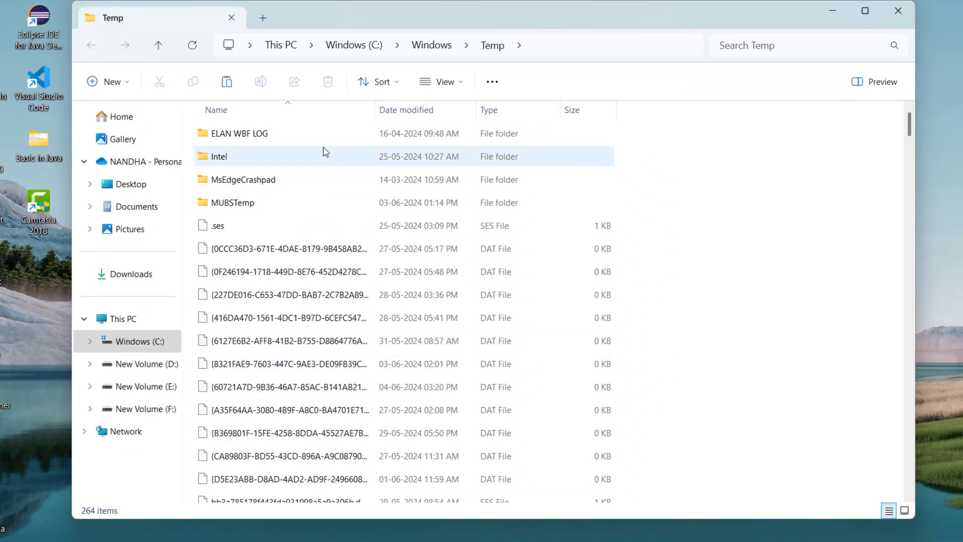
Step: Delete all files and folders in the Windows Temp folder
left_click(358, 95)
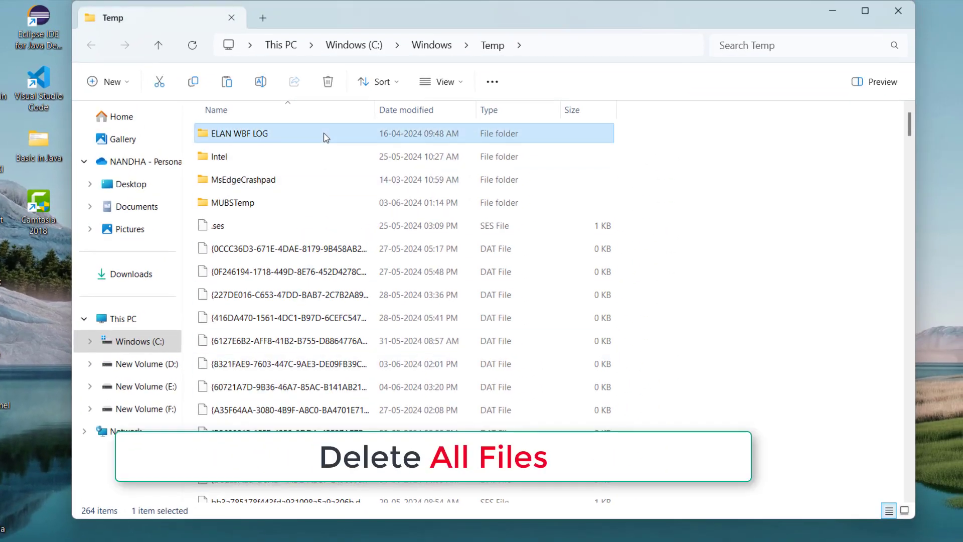
key("ctrl+a")
right_click(324, 134)
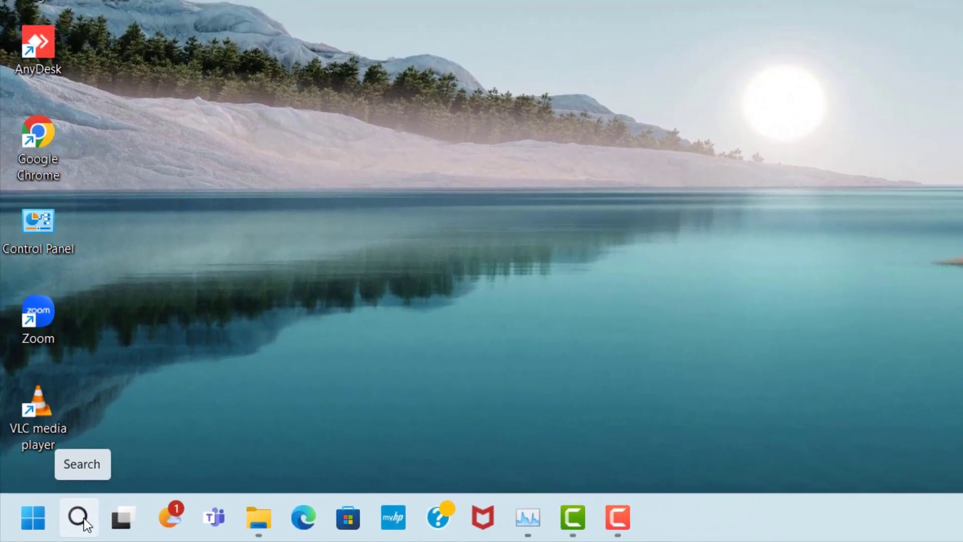
Step: Find the Check for updates setting through Windows search and start a check for Windows updates
left_click(84, 516)
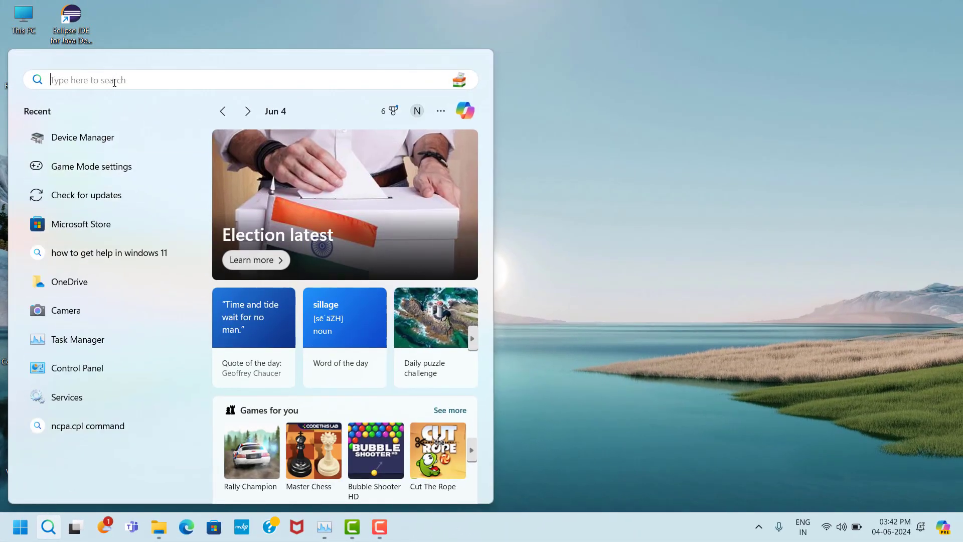
type("chec")
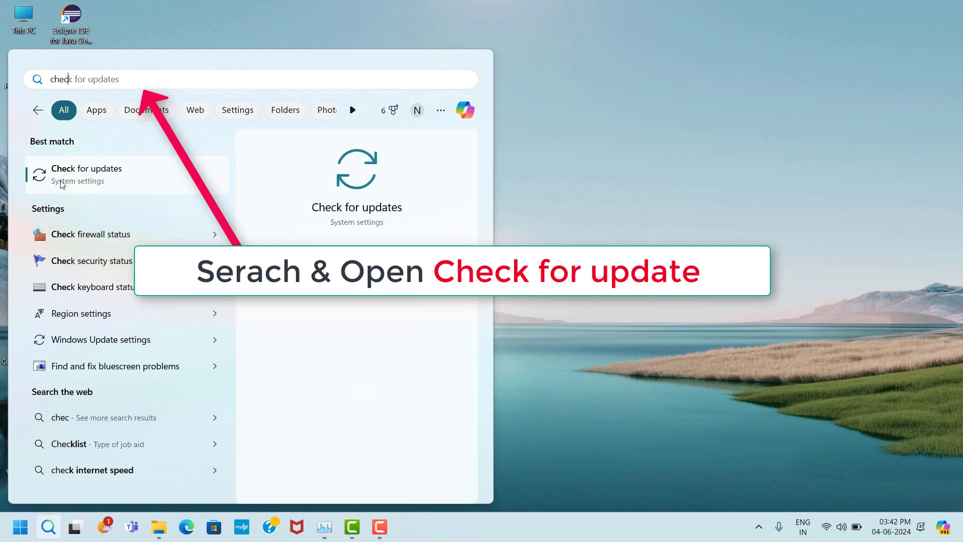
left_click(102, 181)
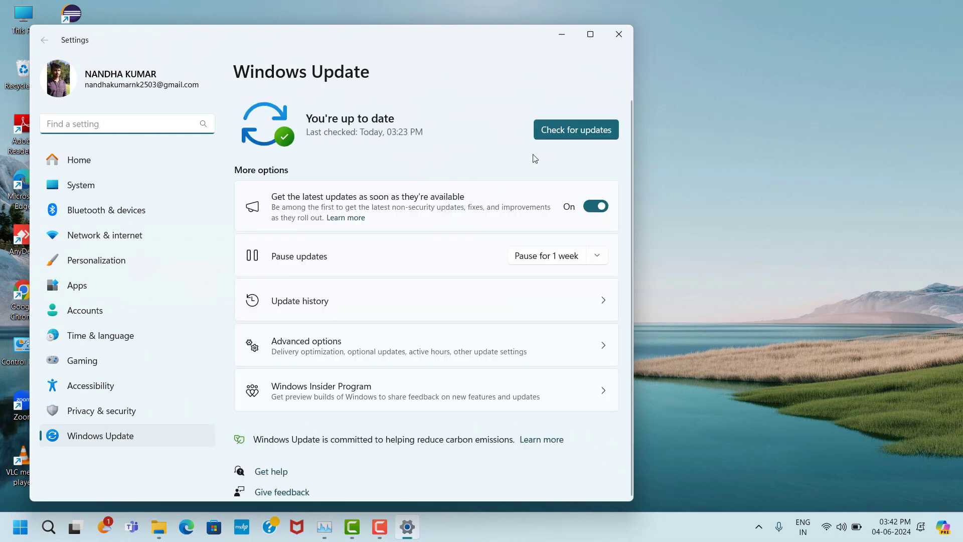
left_click(596, 136)
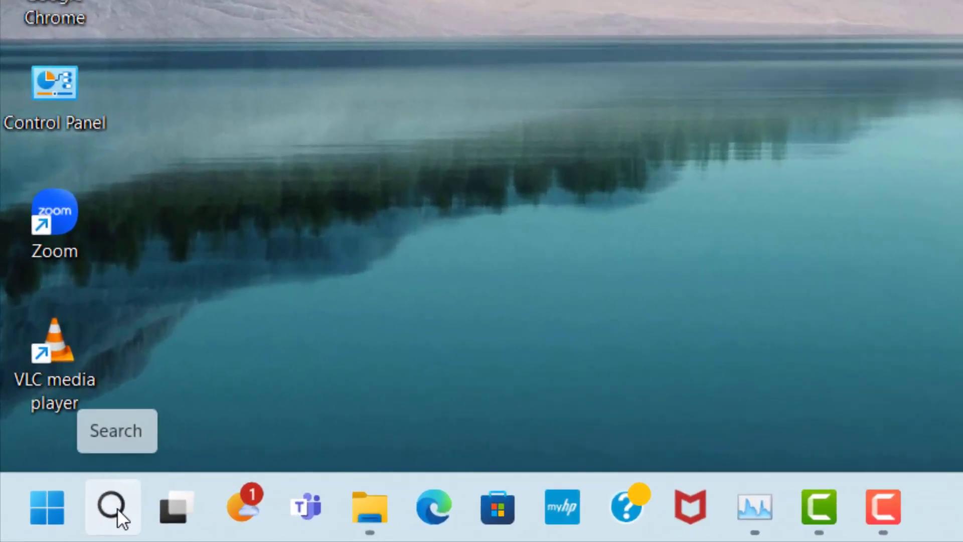
Step: Find the Game Mode settings through Windows search and turn Game Mode on
left_click(116, 507)
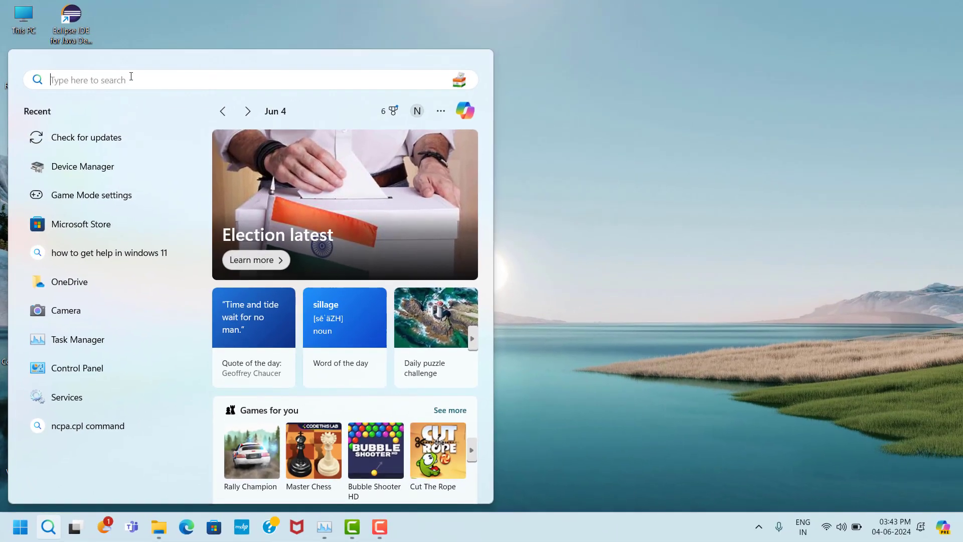
type("game")
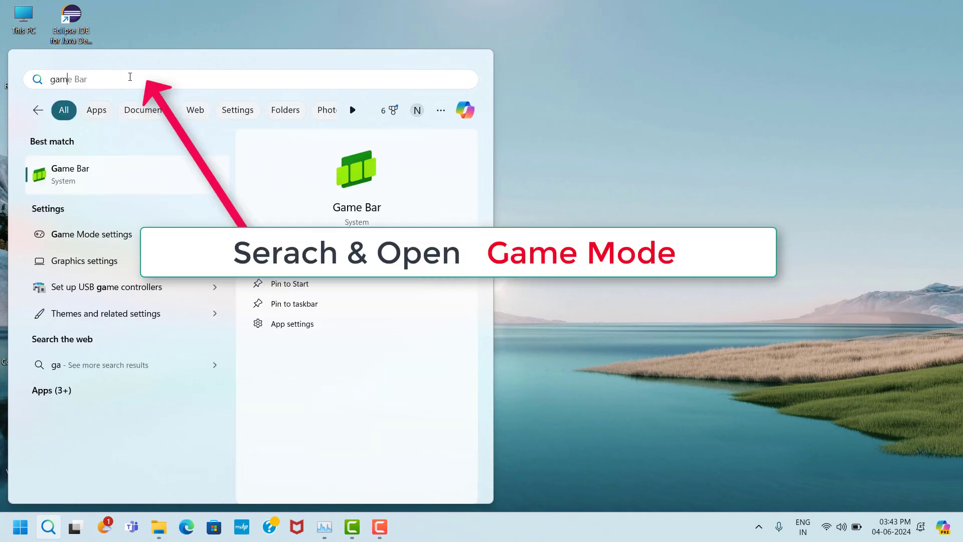
type(" mo")
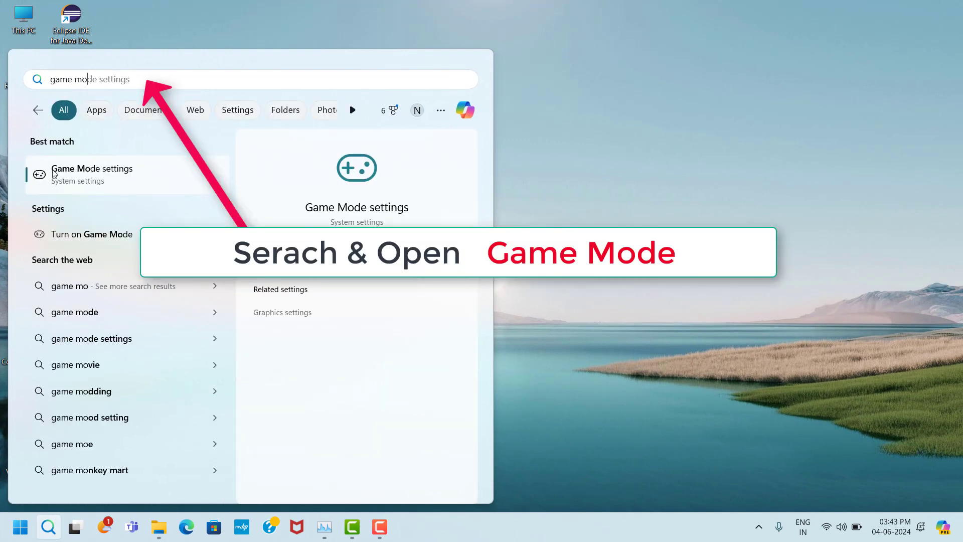
left_click(130, 174)
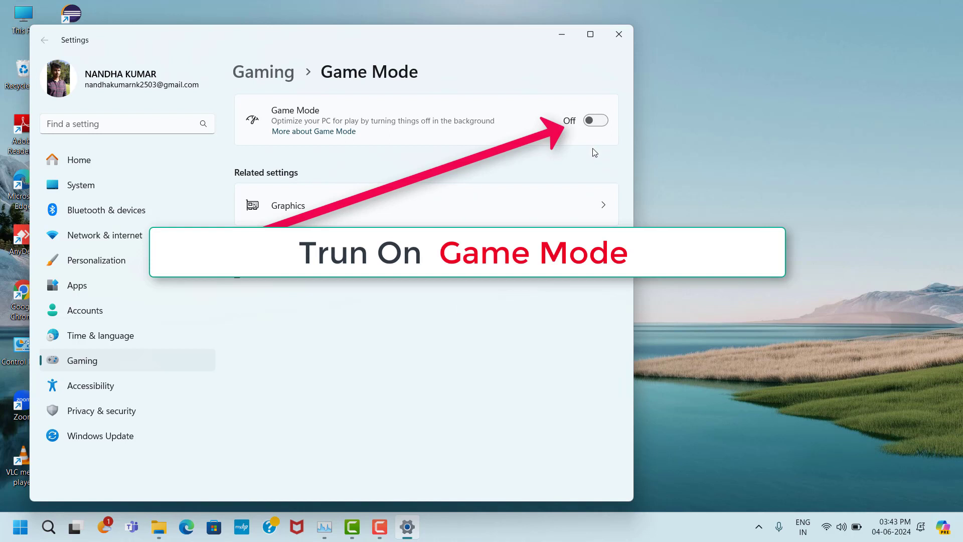
left_click(599, 123)
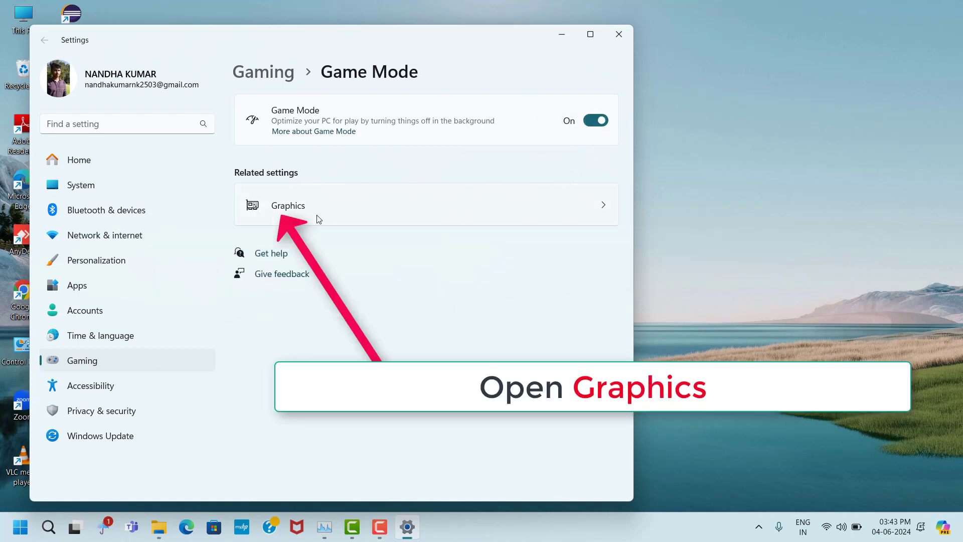
Step: Turn on Optimizations for windowed games in the default graphics settings
left_click(601, 206)
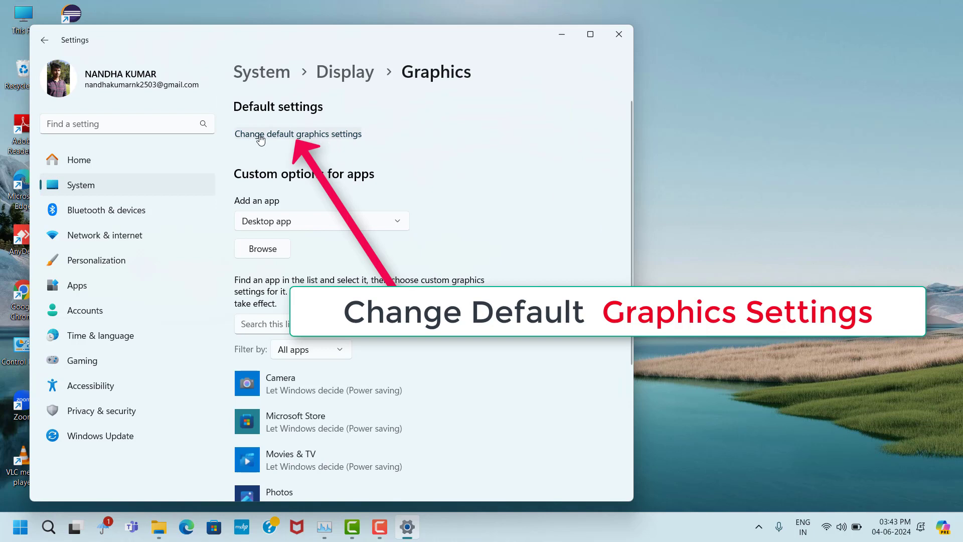
left_click(315, 135)
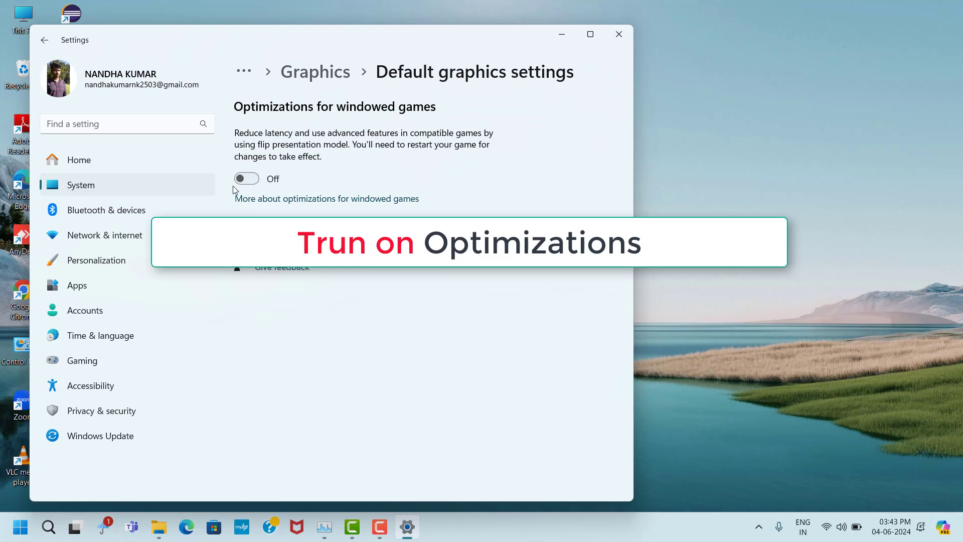
left_click(253, 182)
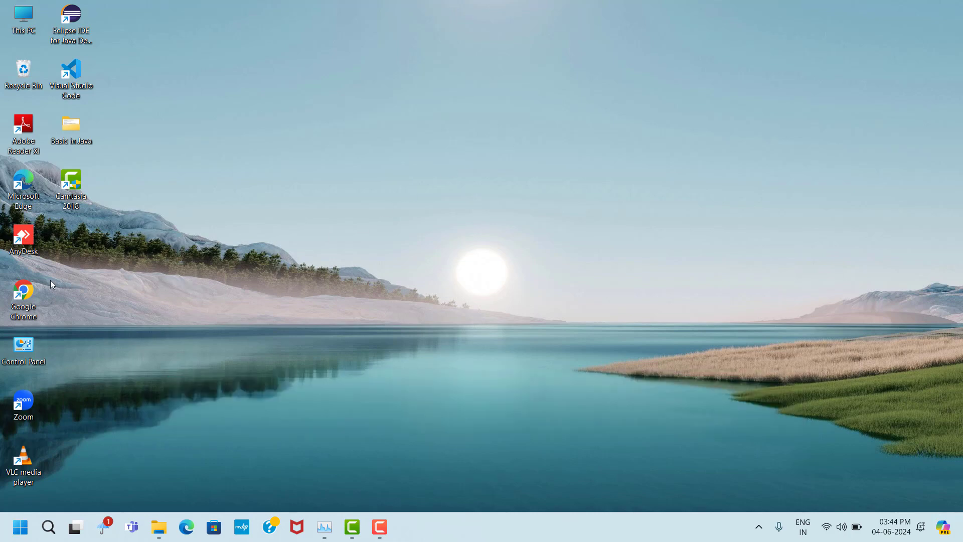
Step: Open Google Chrome and search Google for "directx setup"
double_click(35, 281)
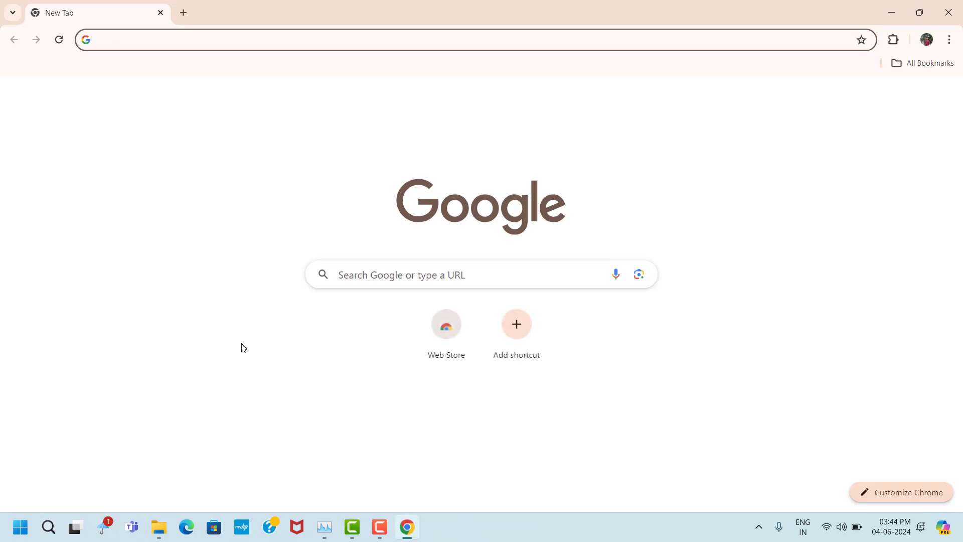
left_click(365, 275)
type("di")
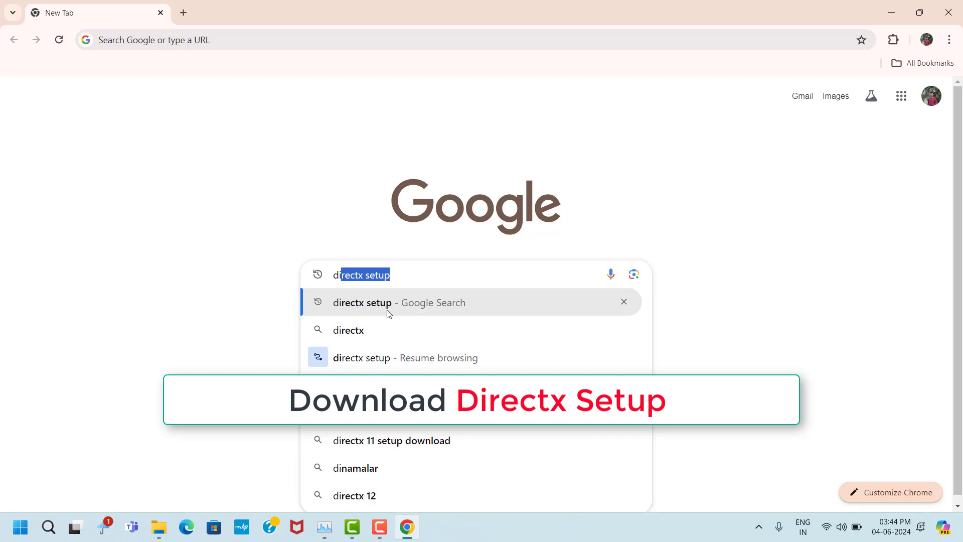
left_click(373, 307)
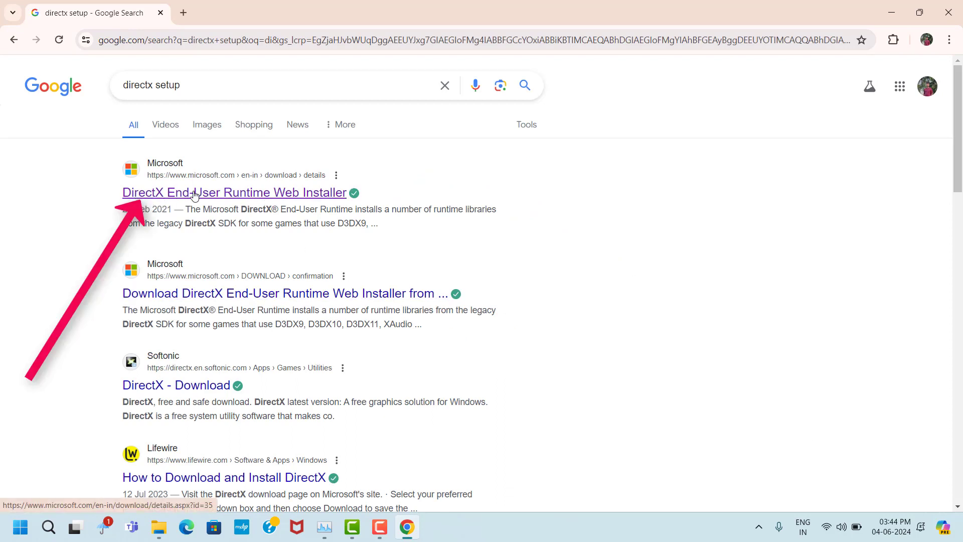
Step: Open Microsoft's DirectX End-User Runtime Web Installer page and download the English installer
left_click(259, 194)
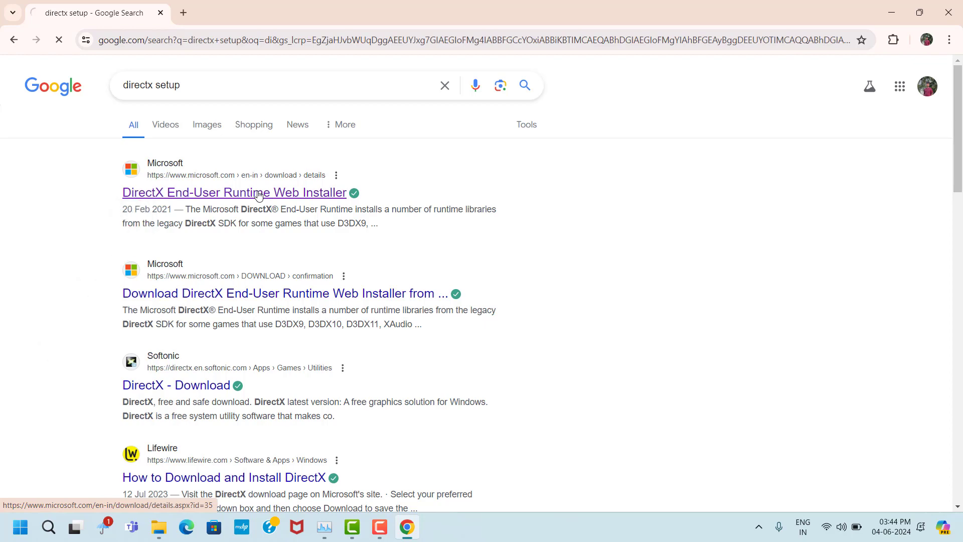
scroll(450, 299, "down", 5)
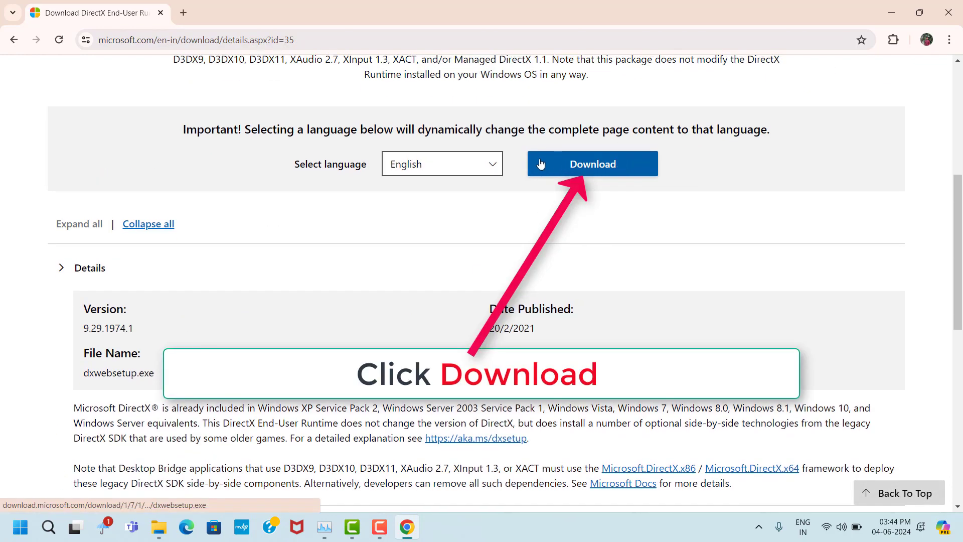
left_click(602, 170)
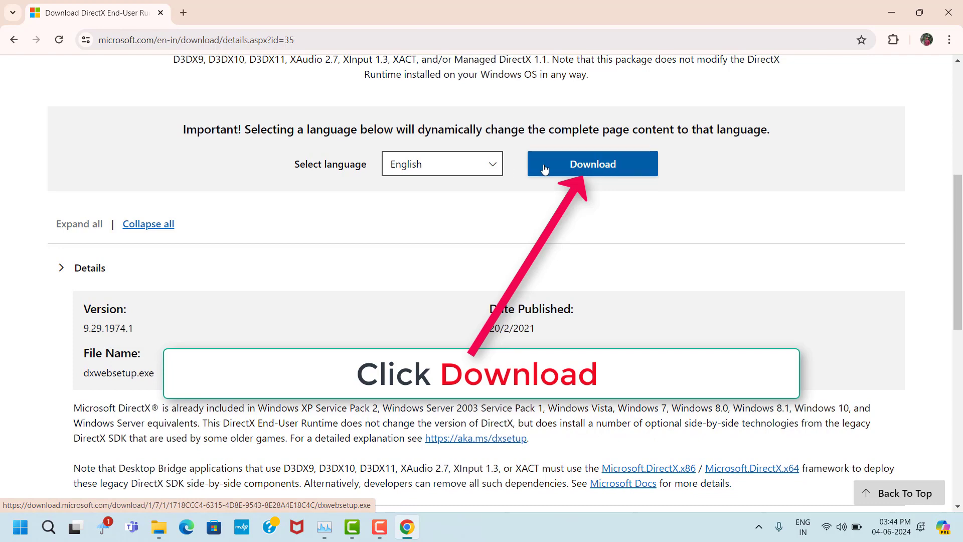
left_click(616, 169)
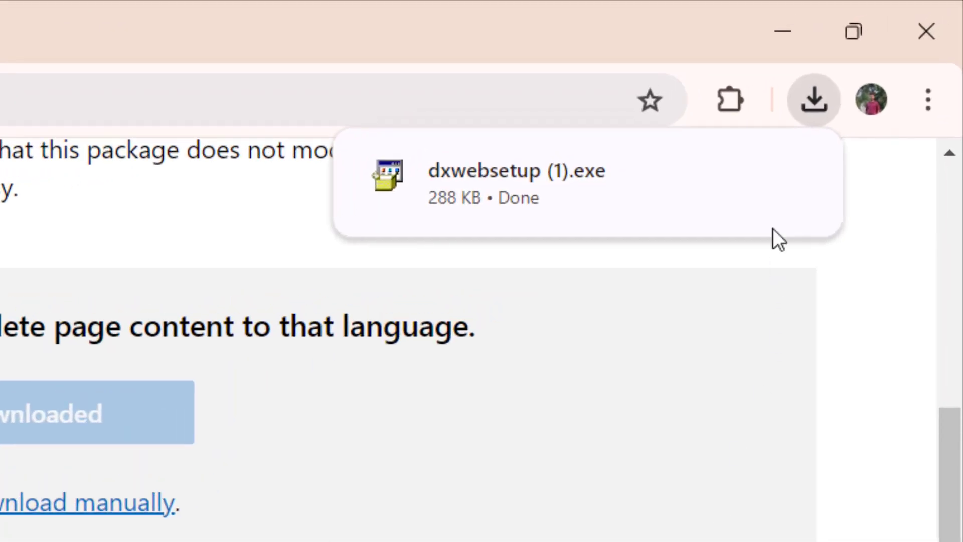
Step: Run the downloaded dxwebsetup installer, accept the DirectX license agreement and complete the setup wizard
left_click(788, 176)
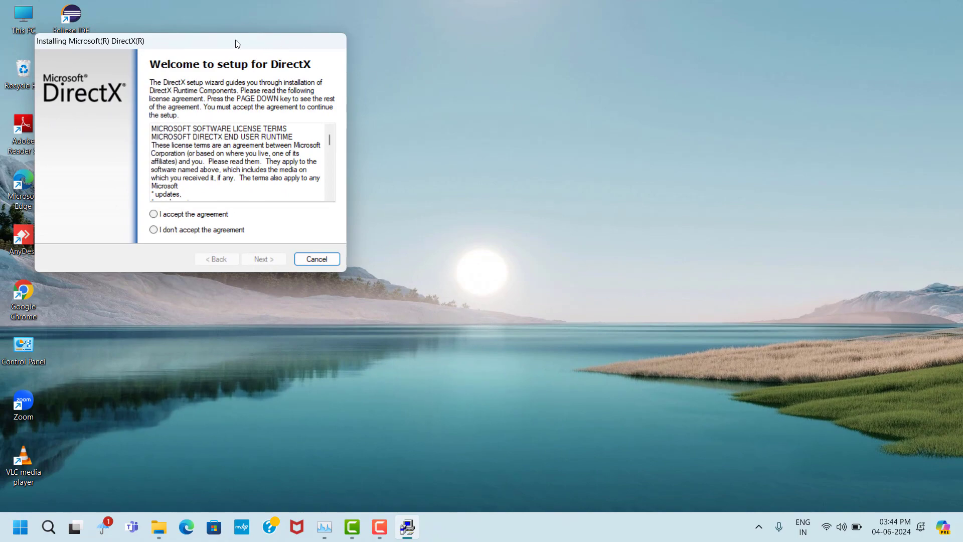
left_click_drag(241, 49, 551, 88)
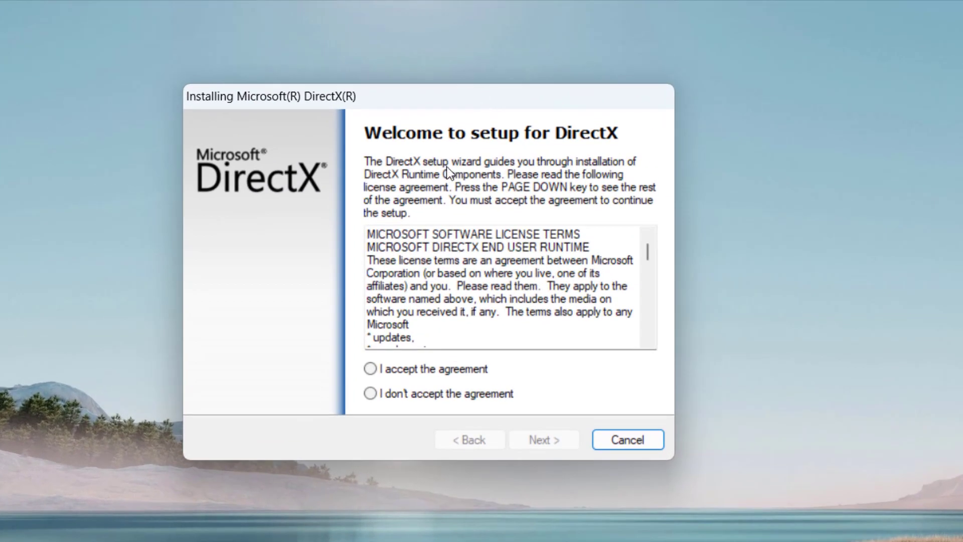
left_click(370, 367)
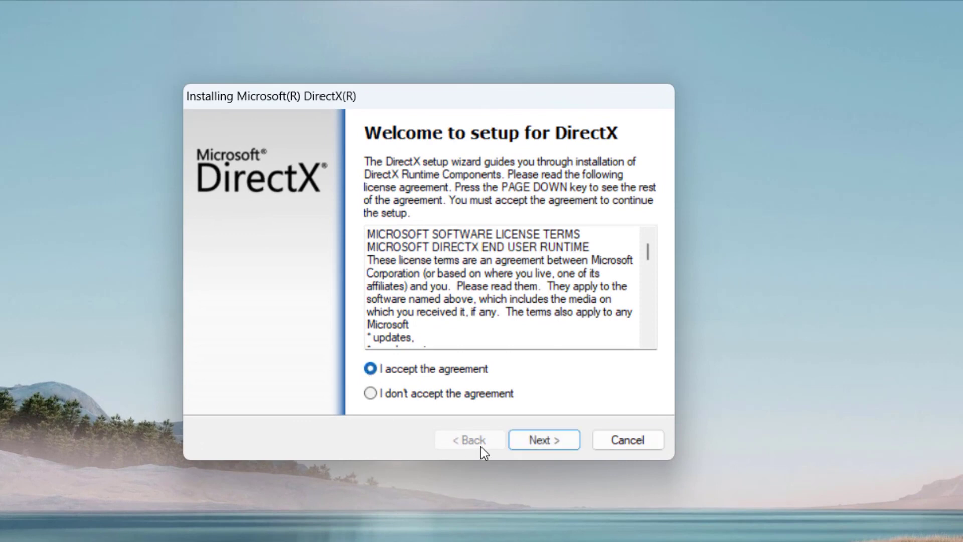
left_click(544, 440)
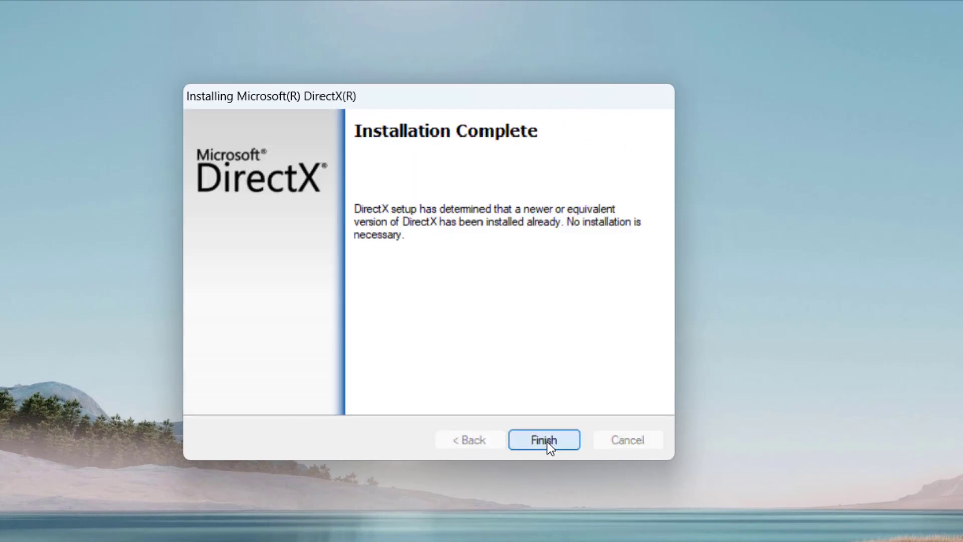
left_click(546, 441)
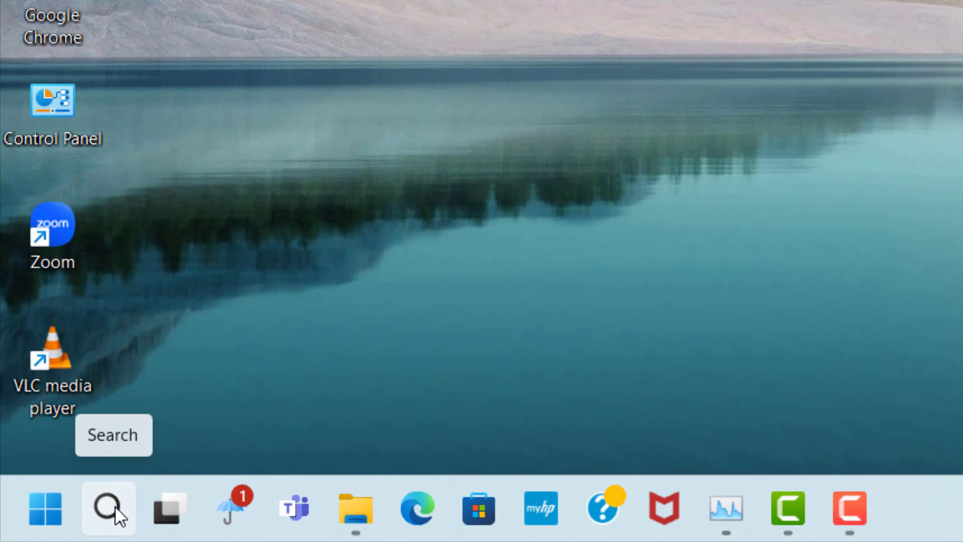
Step: Open Device Manager through Windows search and select Intel(R) Iris(R) Xe Graphics under Display adapters
left_click(115, 506)
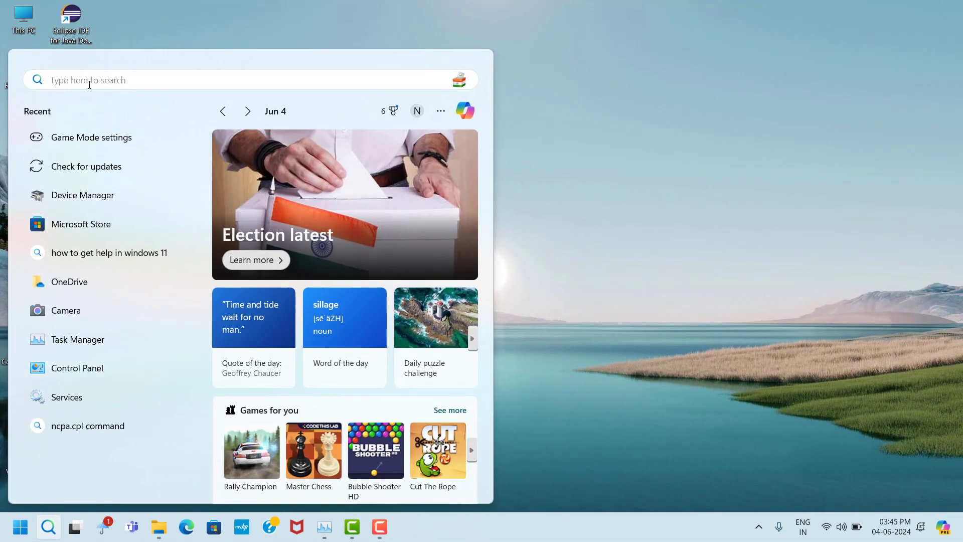
type("dev")
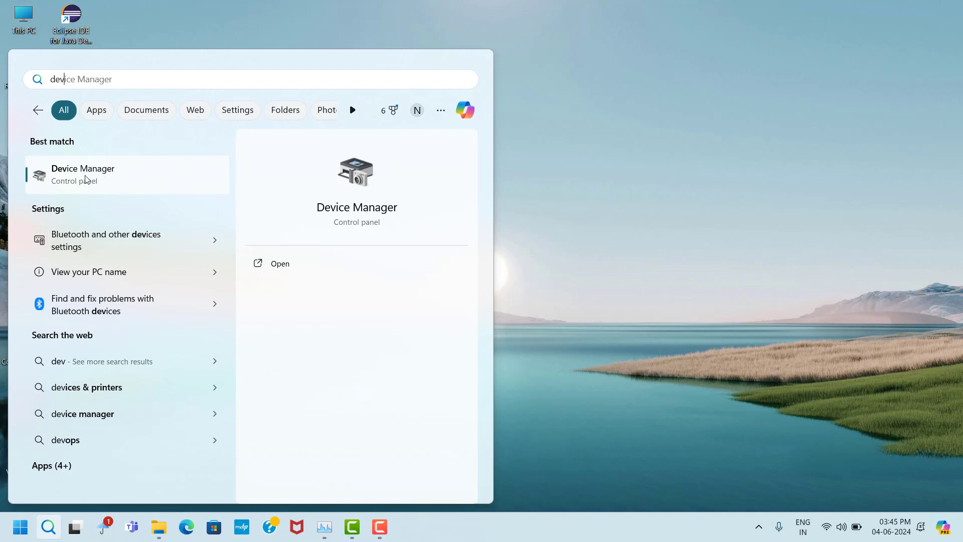
left_click(104, 175)
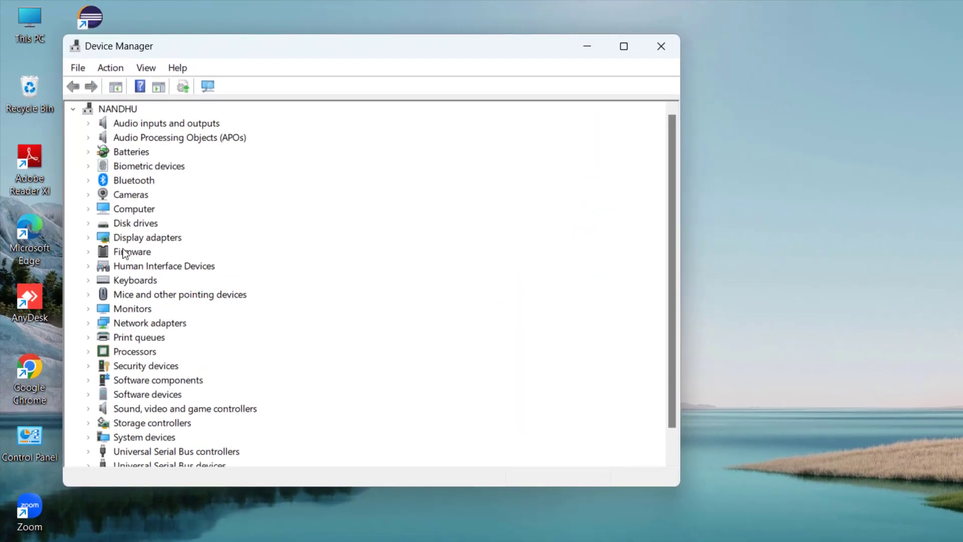
left_click(125, 239)
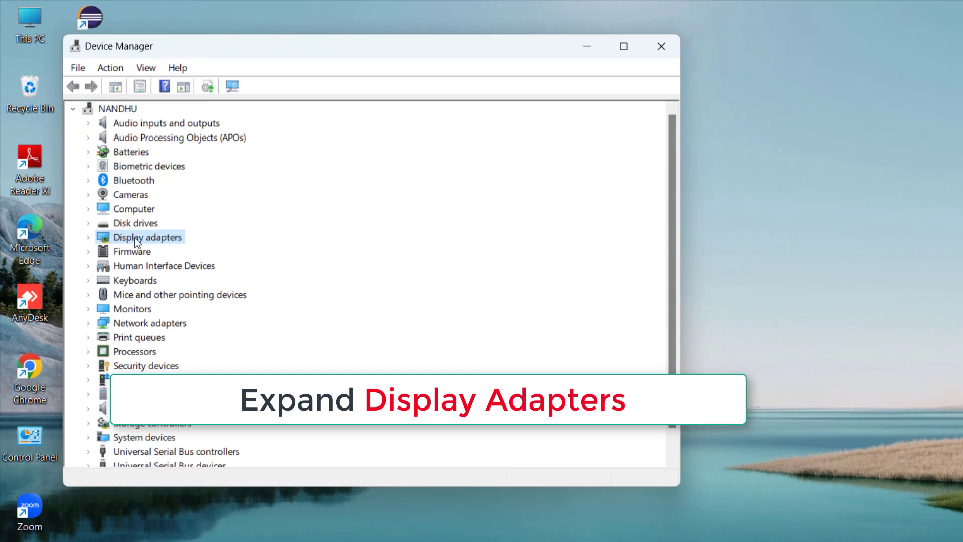
left_click(88, 236)
left_click(159, 252)
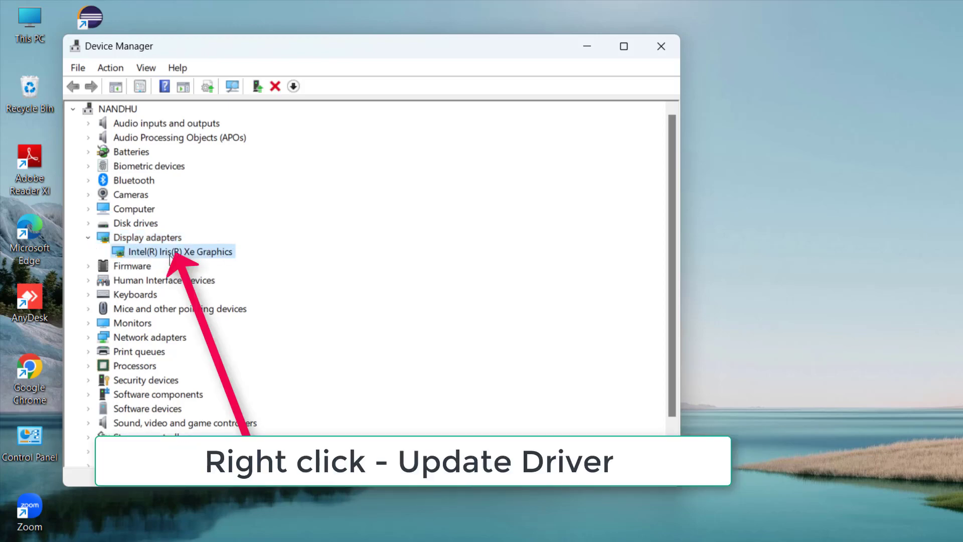
Step: Update the Intel(R) Iris(R) Xe Graphics driver by choosing the Intel(R) Iris(R) Xe Graphics model from the drivers available on the computer
right_click(190, 256)
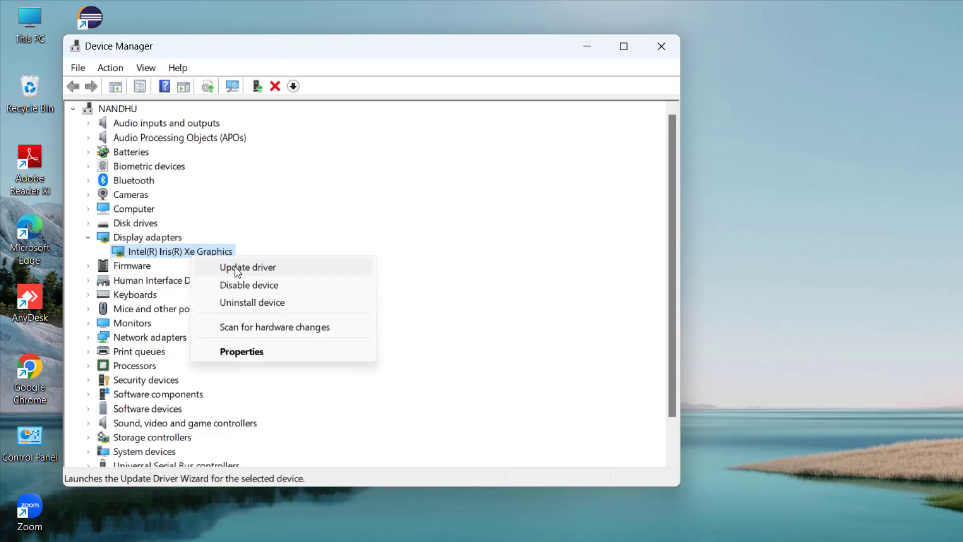
left_click(290, 268)
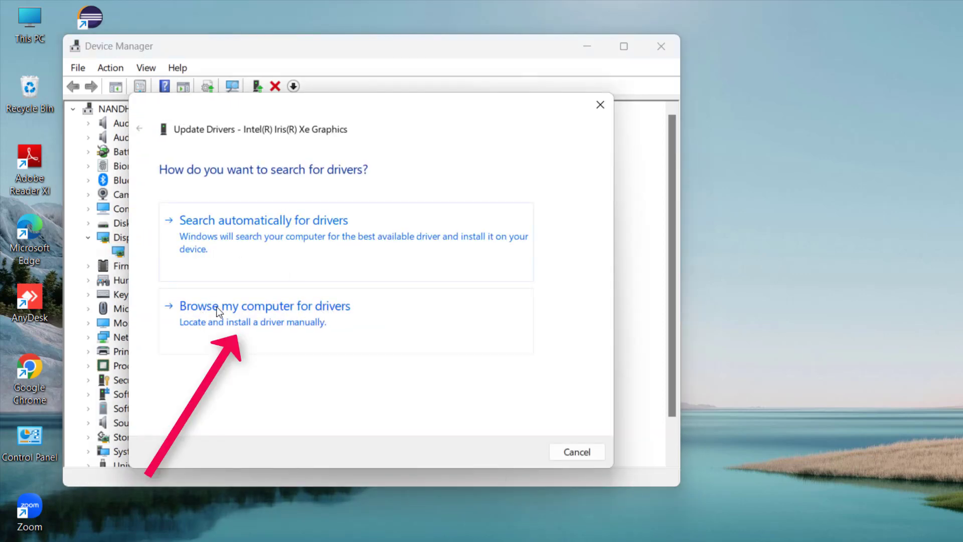
left_click(287, 305)
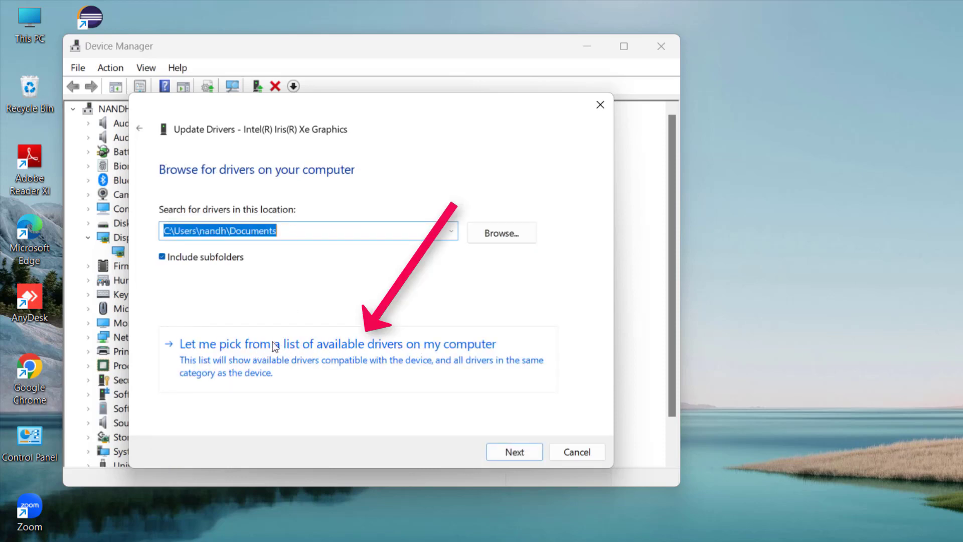
left_click(335, 341)
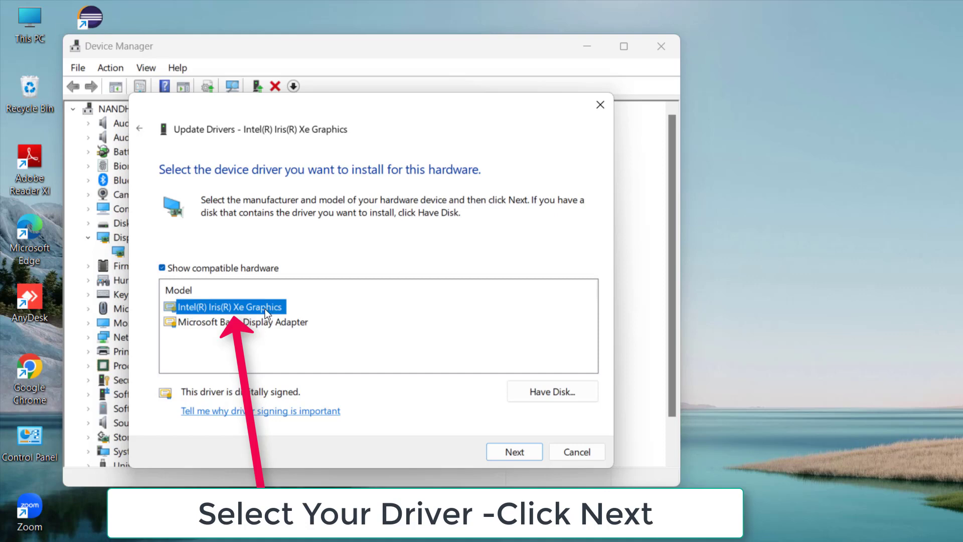
left_click(528, 450)
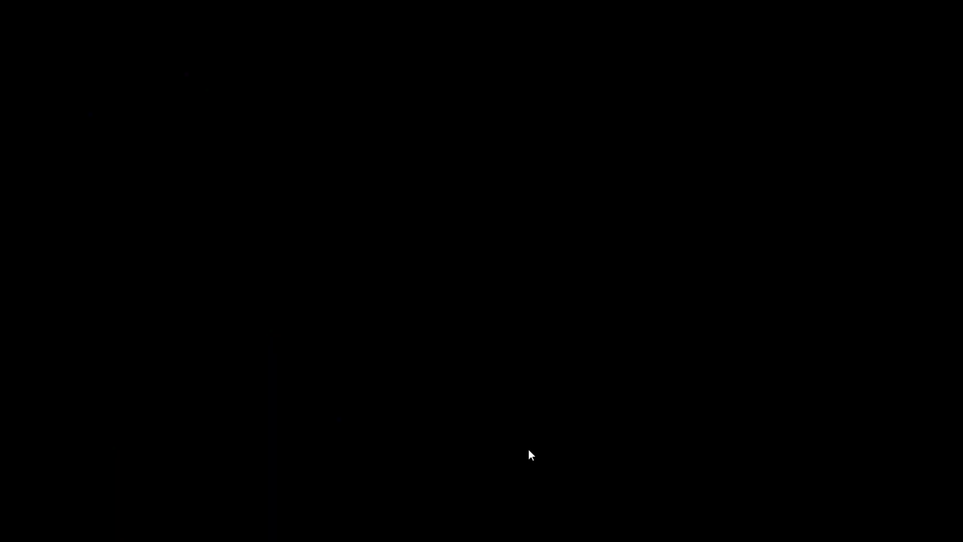